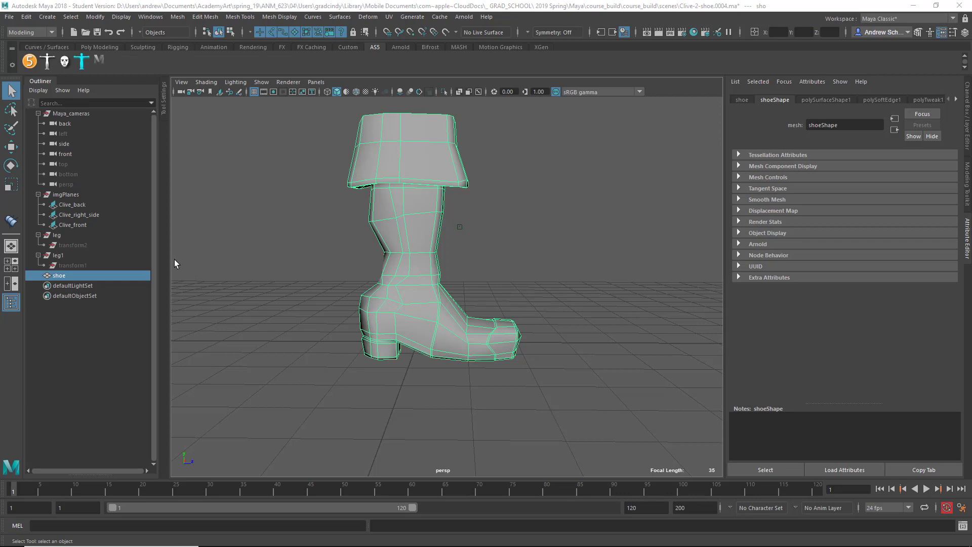
Deselect the boot and collapse, then re-expand, the leg group in the Outliner
middle_click_drag(83, 259, 54, 245)
middle_click_drag(50, 236, 48, 236)
middle_click_drag(56, 250, 58, 273)
left_click(68, 333)
middle_click_drag(61, 238, 32, 129)
middle_click_drag(41, 191, 38, 236)
left_click(39, 235)
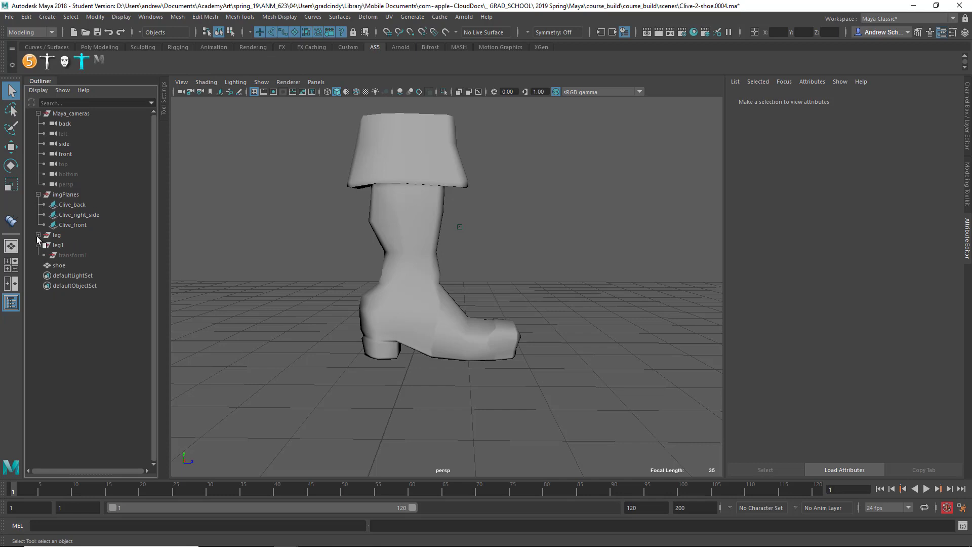
left_click(38, 235)
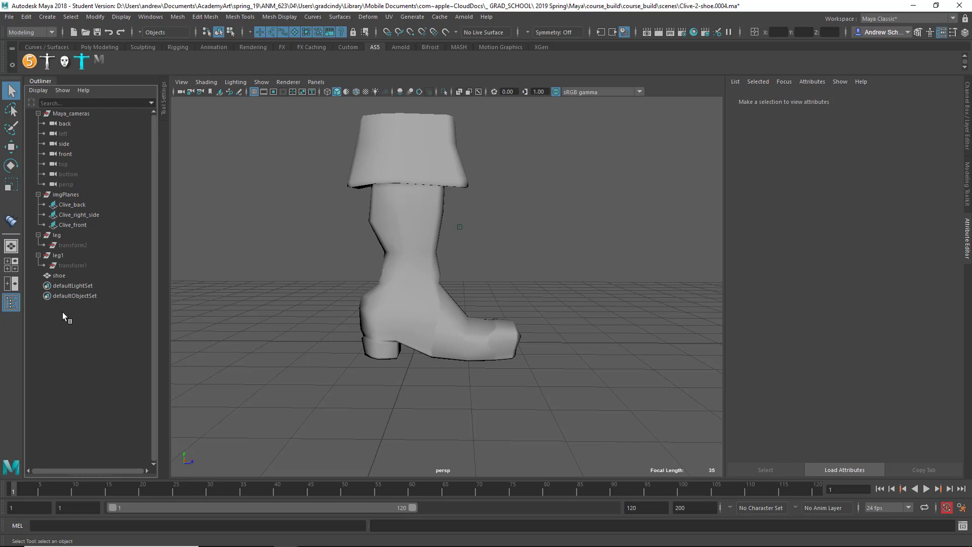
Select the shoe, transform1 and transform2 in turn in the Outliner, ending on the shoe
left_click(59, 276)
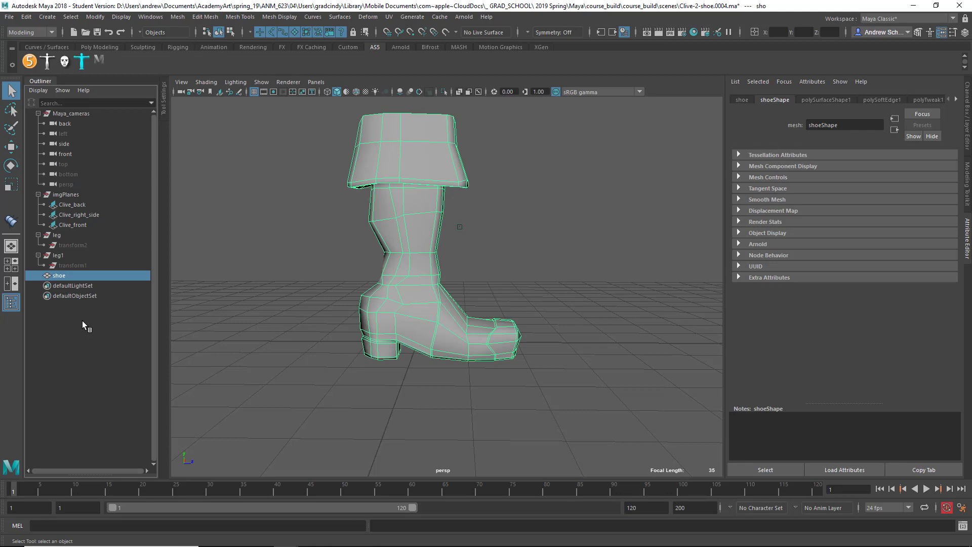
left_click(81, 268)
left_click(81, 246)
left_click(81, 264)
left_click(81, 247)
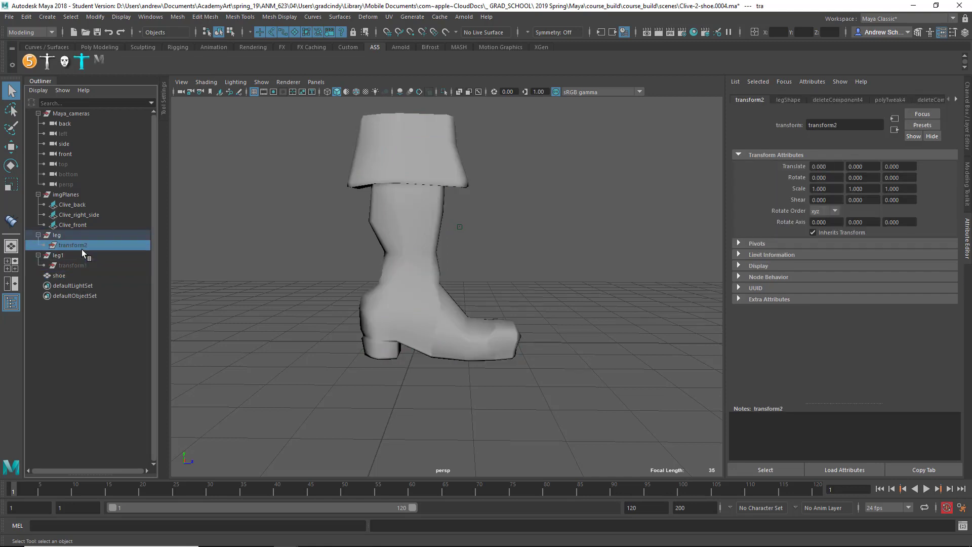
left_click(82, 268)
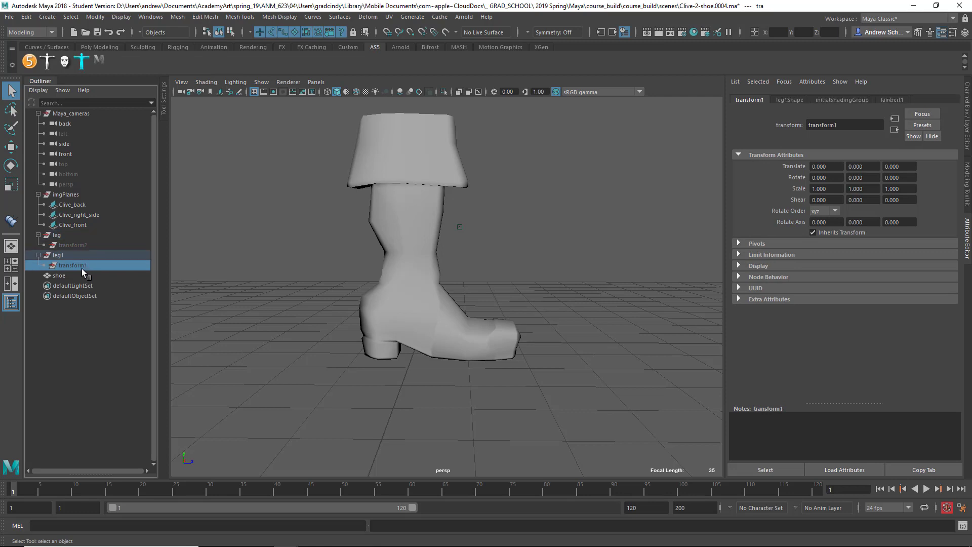
left_click(75, 278)
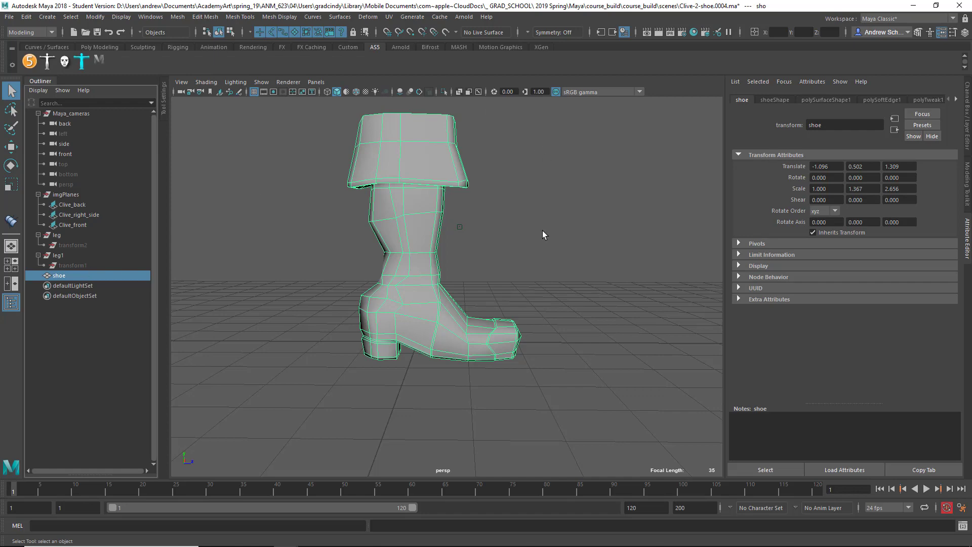
Reselect the shoe mesh and bring the view close to the side of the foot
left_click(564, 306)
mouse_move(563, 307)
left_mouse_down("alt")
mouse_move(516, 321)
mouse_move(577, 289)
mouse_move(568, 304)
left_mouse_up("alt")
left_click(430, 324)
scroll(429, 324, "up", 5)
left_click_drag(429, 324, 389, 311, "alt")
left_click(546, 319)
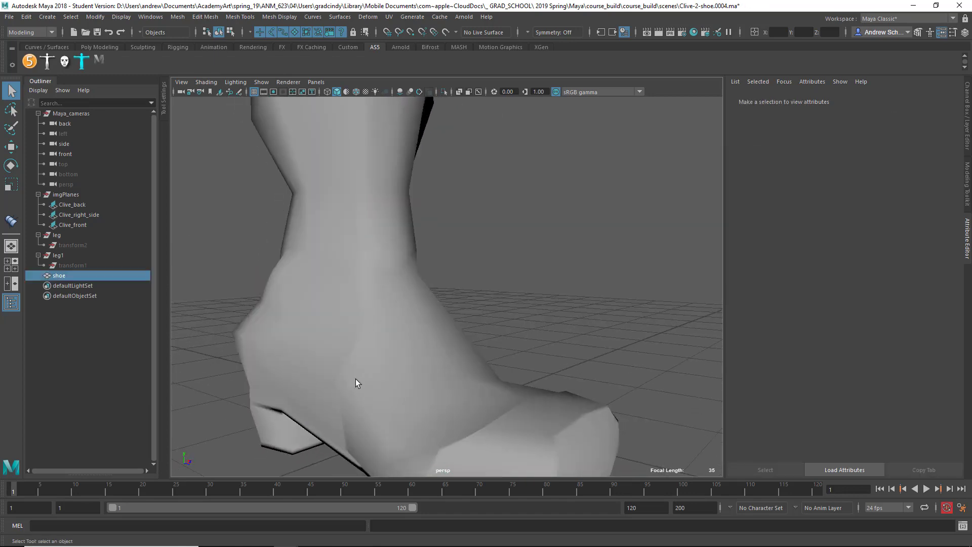
left_click(346, 409)
left_click_drag(355, 380, 403, 363, "alt")
Slide a side edge of the foot toward the heel with the Slide Edge Tool
right_click_drag(386, 256, 386, 228)
left_click(394, 356)
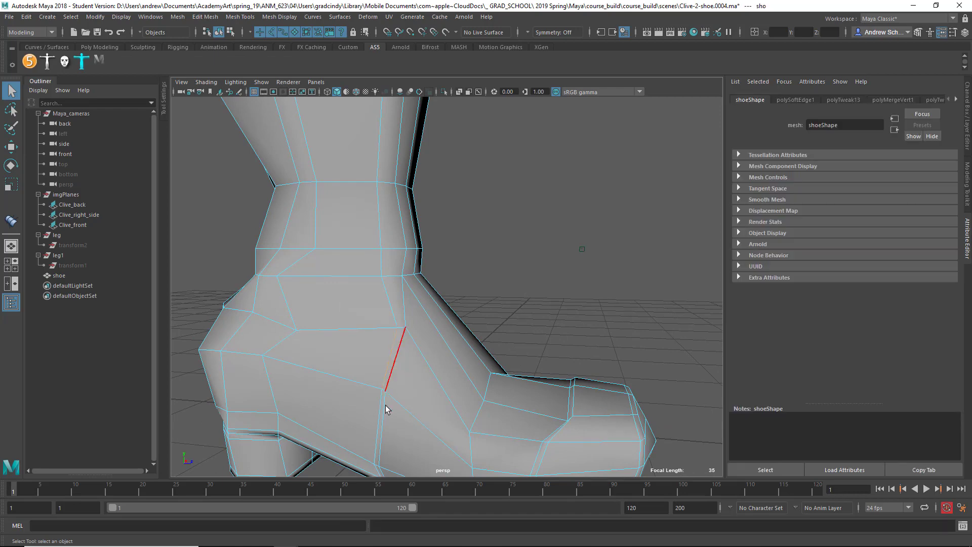
middle_click_drag(321, 393, 321, 306, "alt")
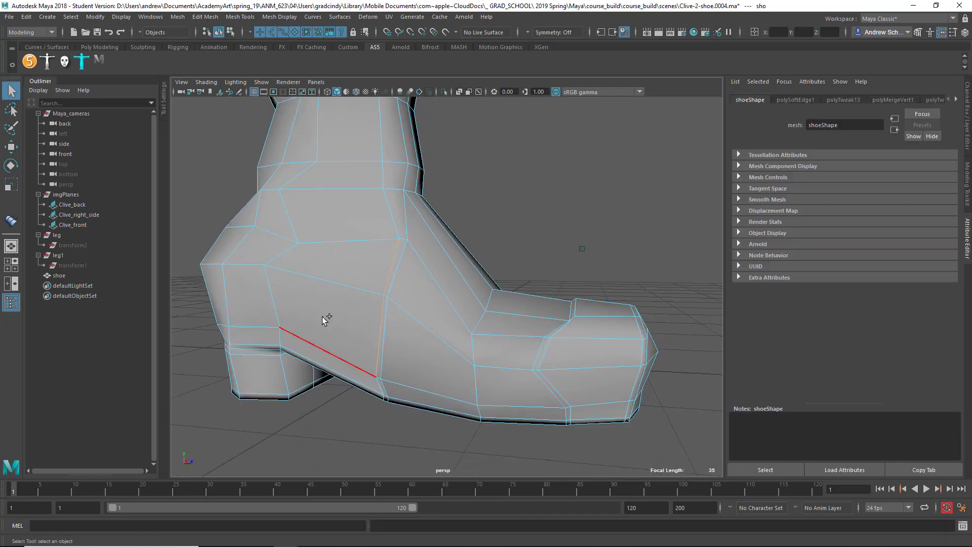
right_click(326, 317)
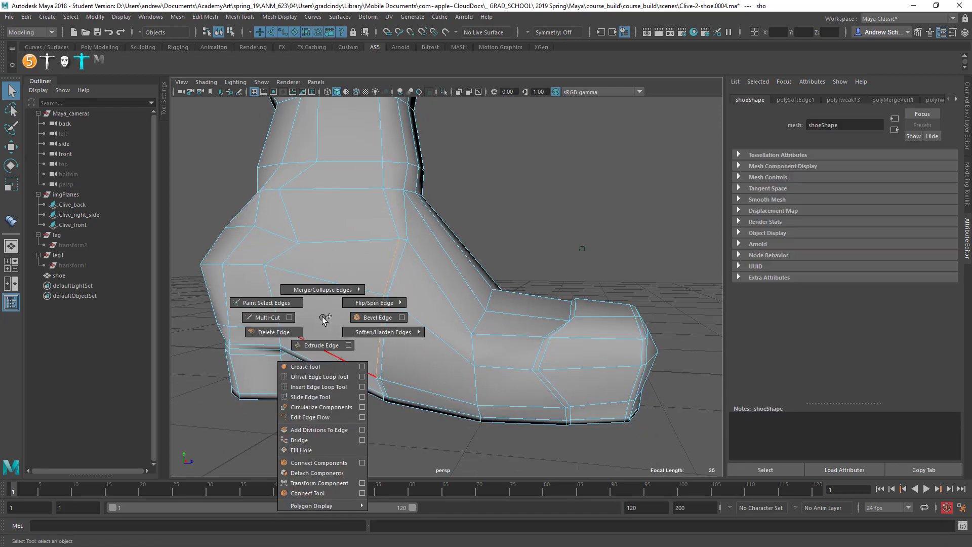
left_click(336, 396)
middle_click_drag(330, 374, 324, 372)
Select another foot edge and check the result with smooth preview keys 3, 2 and 1, then deselect
left_click_drag(382, 403, 547, 341, "alt")
left_click(500, 317)
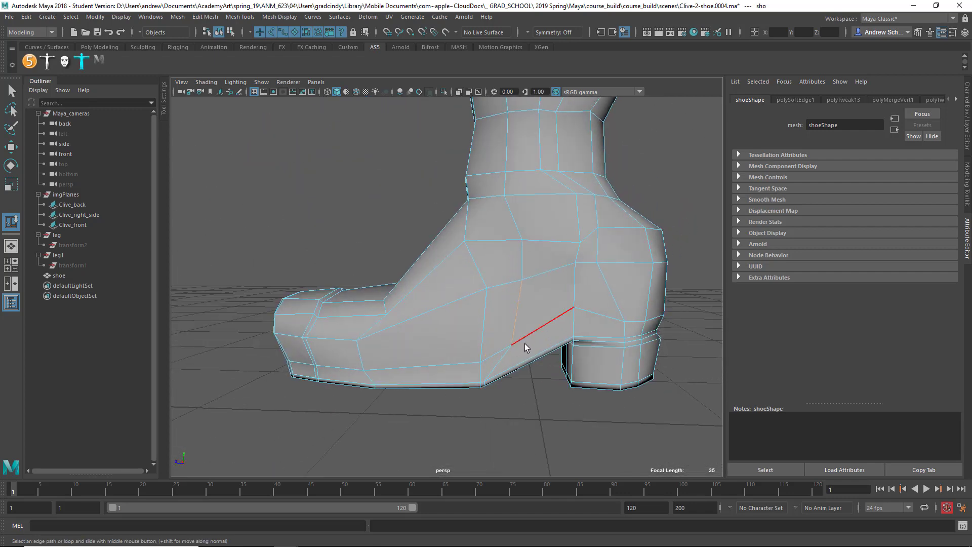
key("3")
left_click_drag(515, 432, 703, 409, "alt")
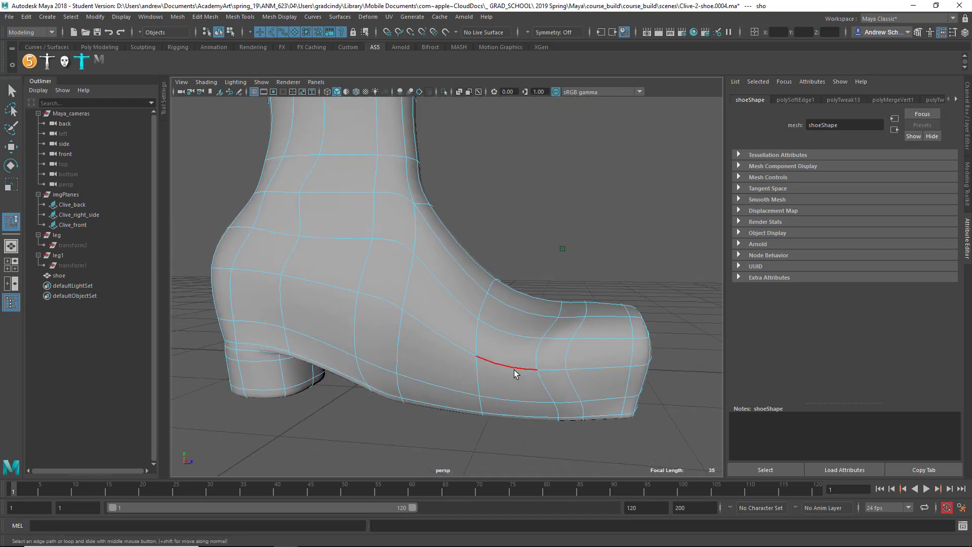
key("1")
key("2")
key("1")
right_click_drag(496, 269, 596, 245)
left_click(596, 246)
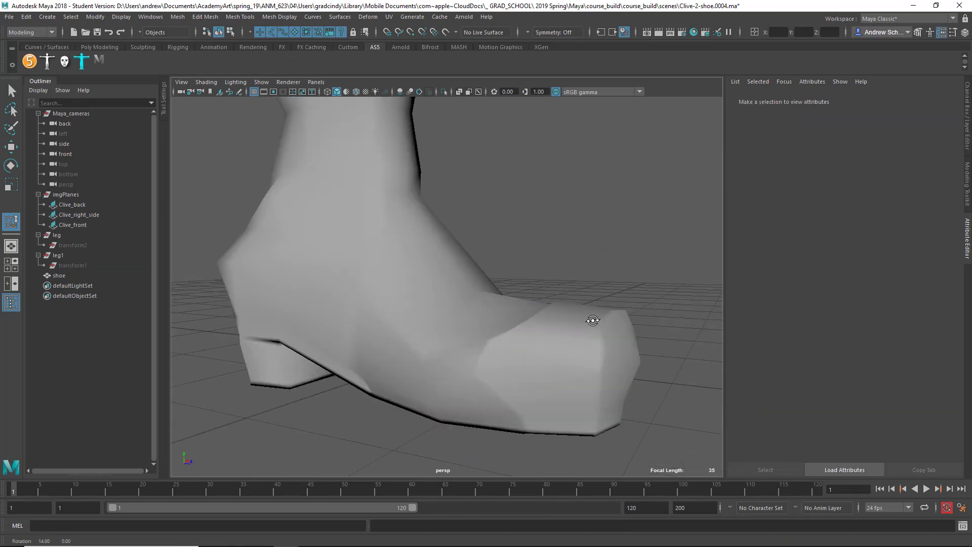
Insert an edge loop just above the bottom of the sole with Multi-Cut (Ctrl+Shift+X)
left_click(547, 412)
left_click_drag(547, 412, 371, 306, "alt")
key("ctrl+shift+x")
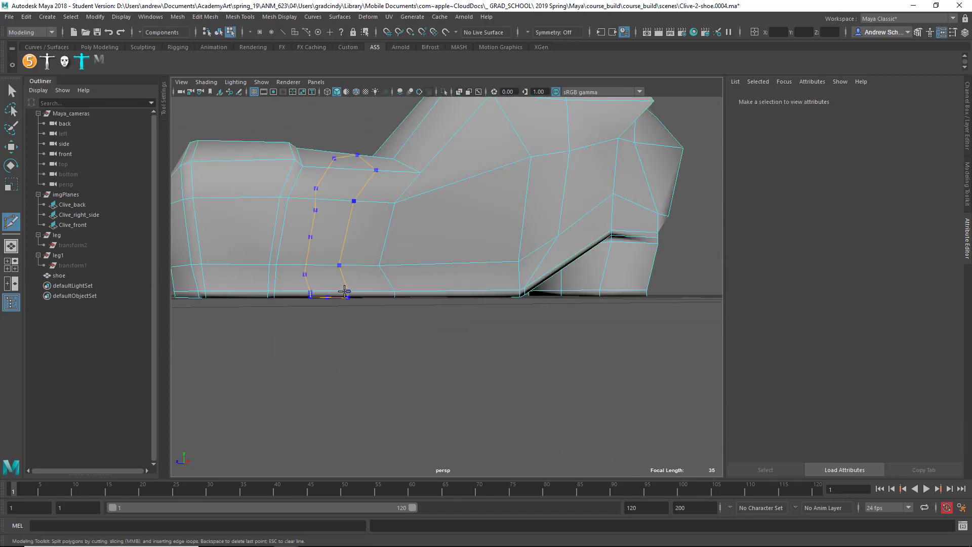
left_click(393, 286, "ctrl")
left_click_drag(386, 347, 506, 365, "alt")
Return to the Select tool, pick and clear a sole edge, and switch to vertex selection
key("q")
right_click_drag(487, 258, 486, 230)
left_click(558, 356)
left_click(490, 398)
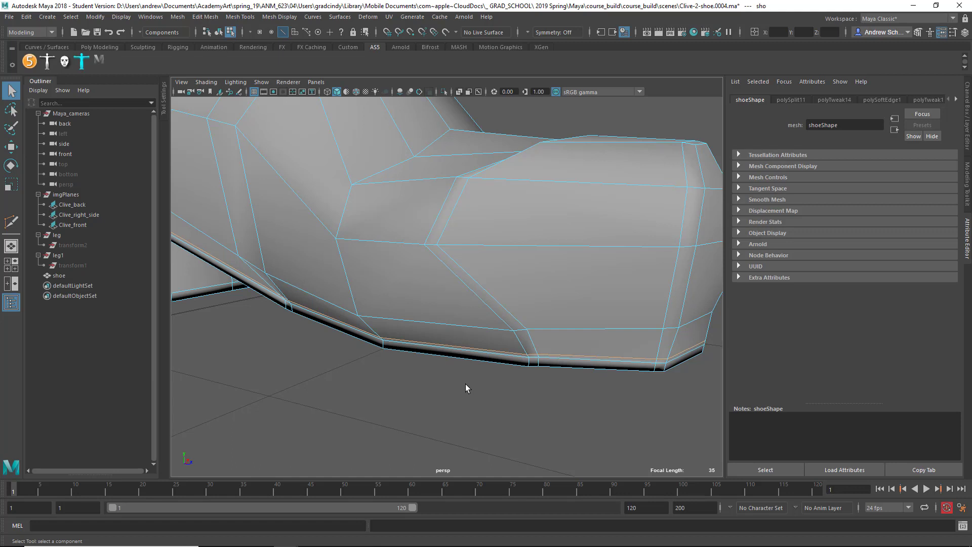
key("F9")
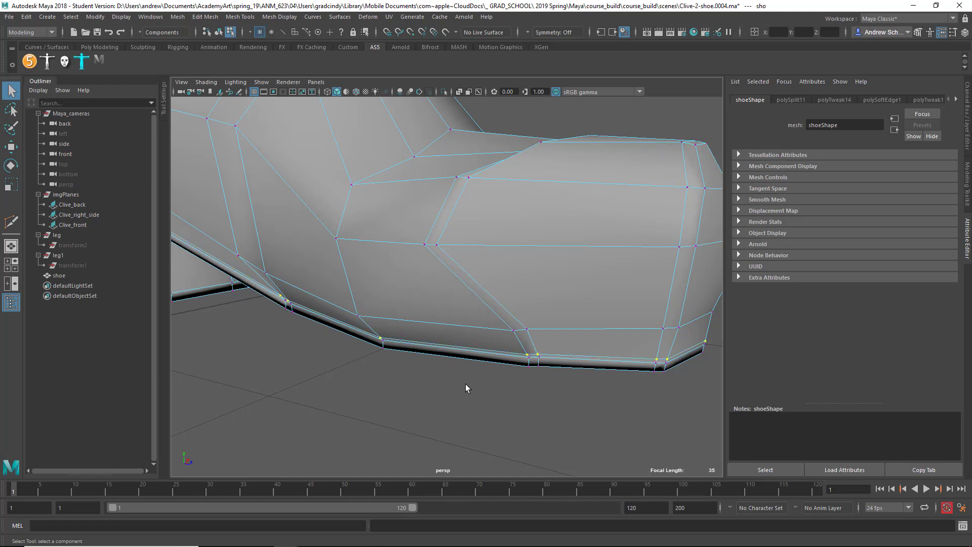
Convert the selection to vertices and pick a vertex above the sole to move
left_click(61, 17)
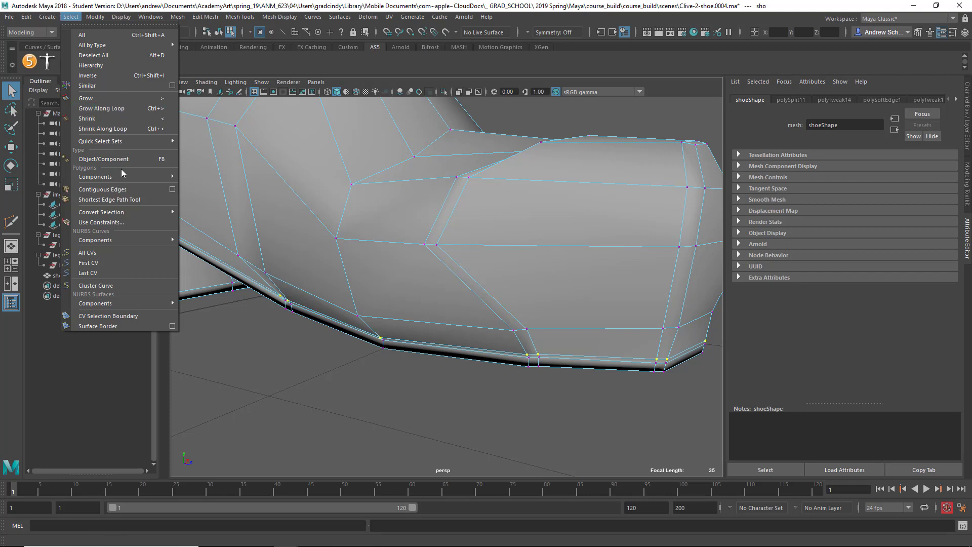
mouse_move(137, 213)
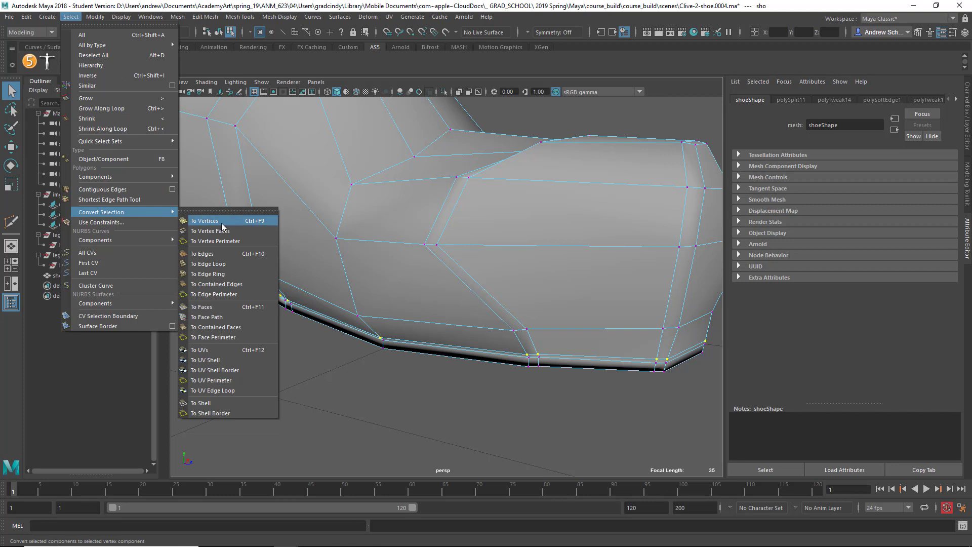
left_click(387, 79)
left_click(351, 250)
key("w")
Move the vertex upward, switching the move axis orientation to Normal and back to Object
left_click_drag(419, 258, 423, 293, "alt")
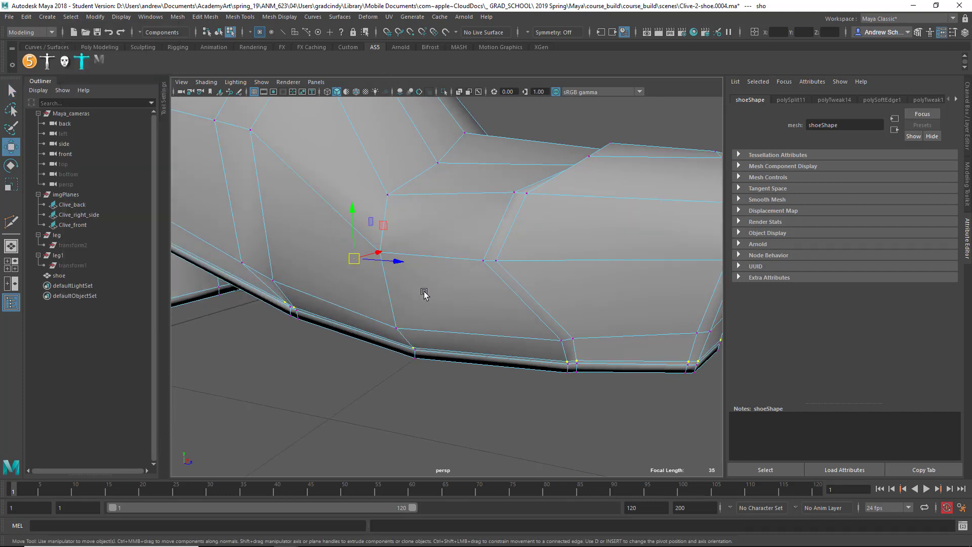
left_click(386, 404)
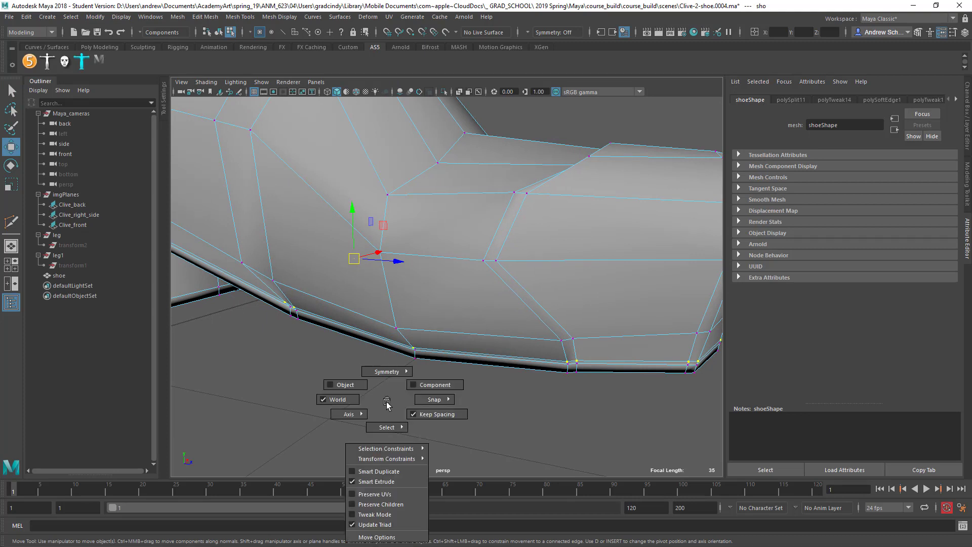
left_click_drag(387, 403, 341, 400)
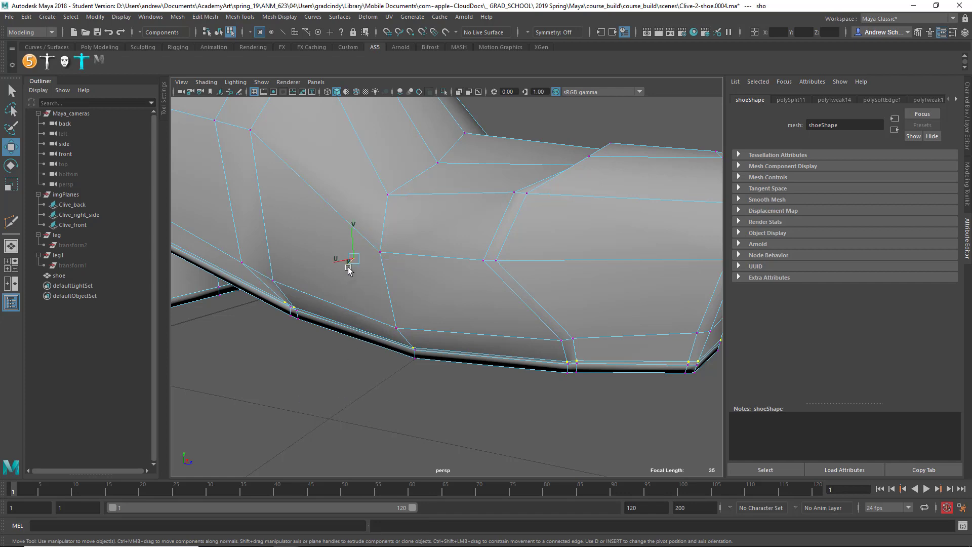
left_click_drag(348, 285, 371, 256, "alt")
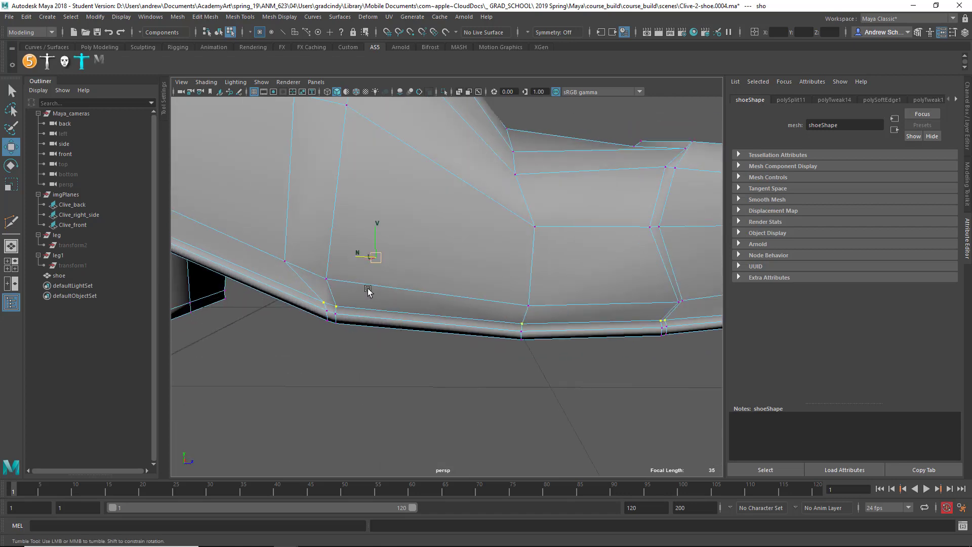
left_click(397, 257)
left_click(356, 241)
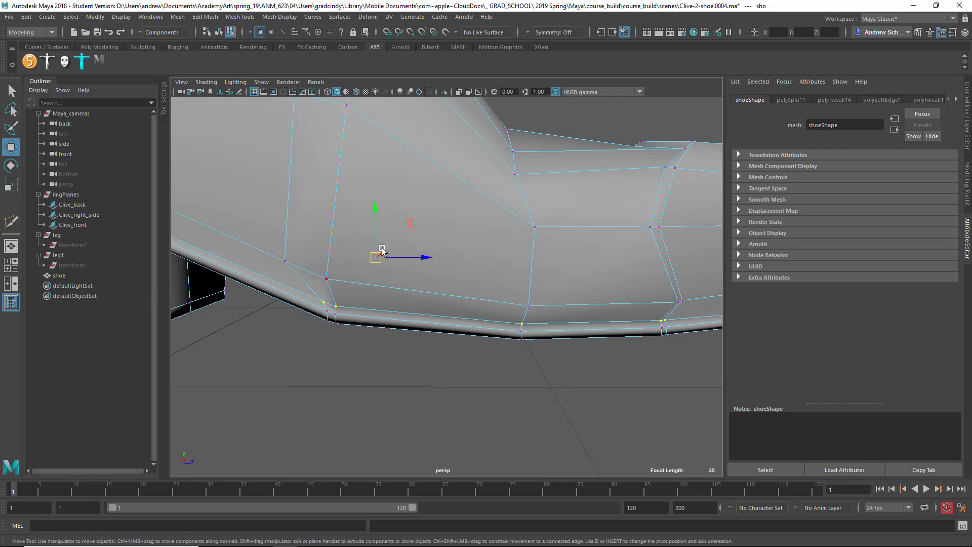
left_click_drag(375, 248, 377, 213)
Clear the vertex selection and return the boot to object mode and deselect it
left_click_drag(384, 332, 324, 334, "alt")
left_click(339, 381)
right_click_drag(402, 256, 458, 243)
left_click(527, 110)
left_click_drag(419, 321, 398, 328, "alt")
left_click(410, 303)
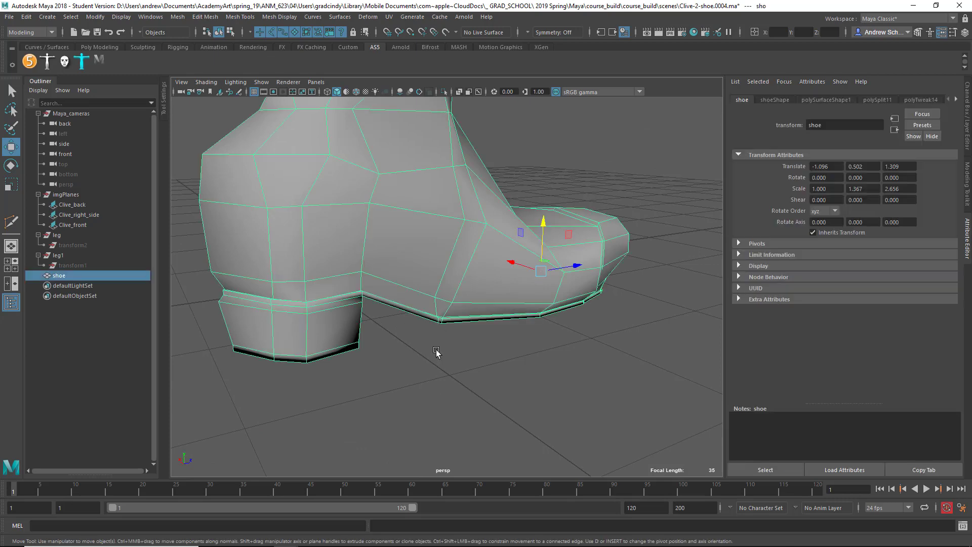
key("3")
key("1")
left_click_drag(460, 287, 386, 278, "alt")
right_click_drag(387, 278, 527, 274, "alt")
left_click_drag(527, 273, 468, 326, "alt")
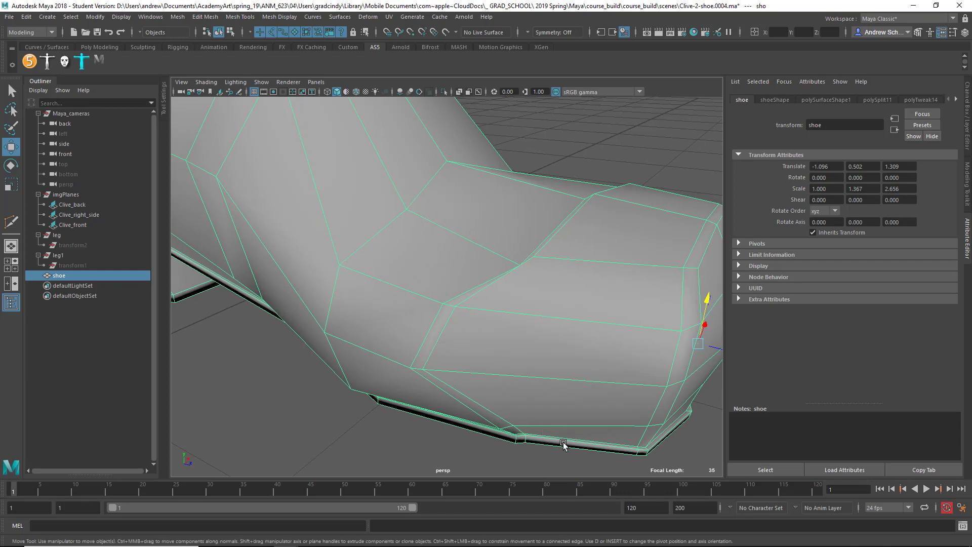
left_click_drag(560, 445, 549, 381, "alt")
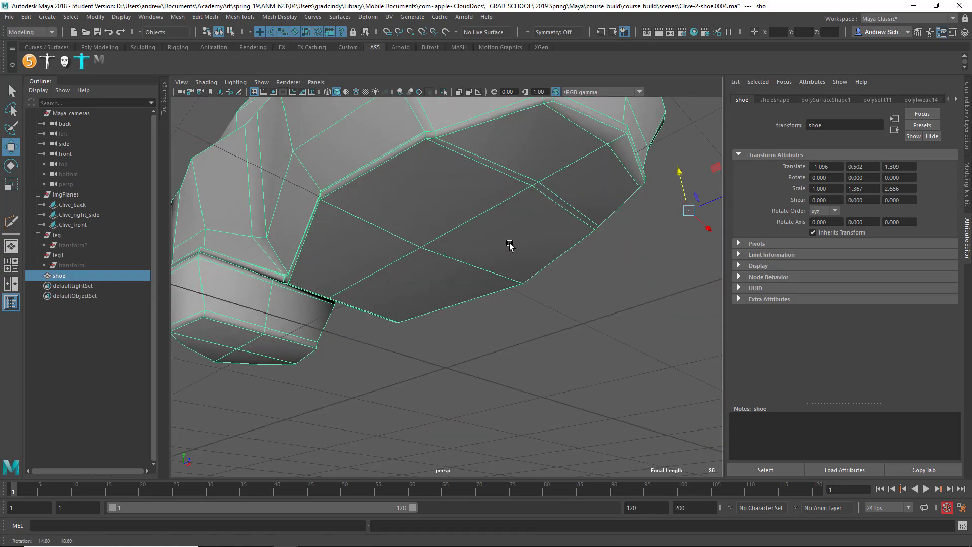
left_click_drag(508, 245, 371, 261, "alt")
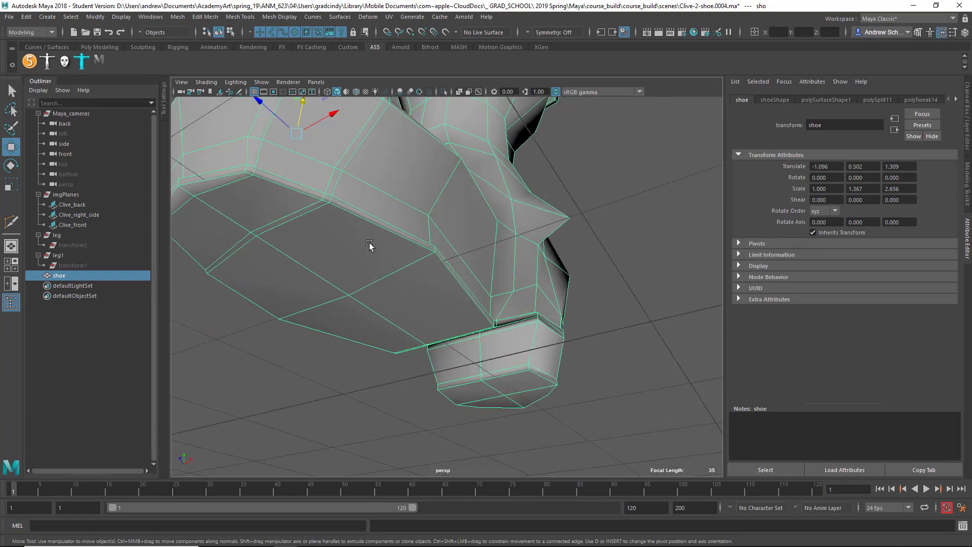
Inspect the sole up close, toggling smooth preview on with 3 and back off with 1
right_click_drag(369, 246, 372, 249, "shift")
left_click_drag(427, 251, 455, 283, "alt")
scroll(557, 324, "up", 5)
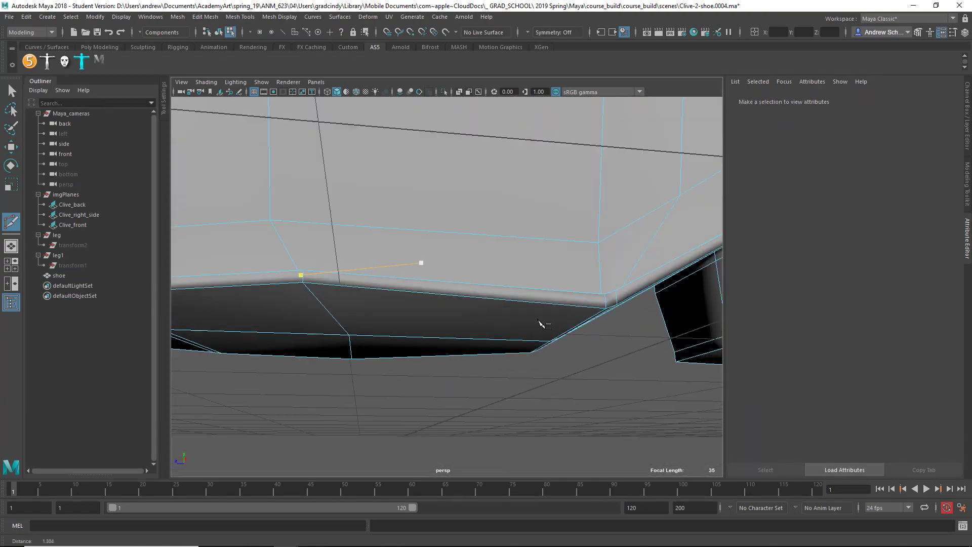
middle_click_drag(555, 324, 569, 233, "alt")
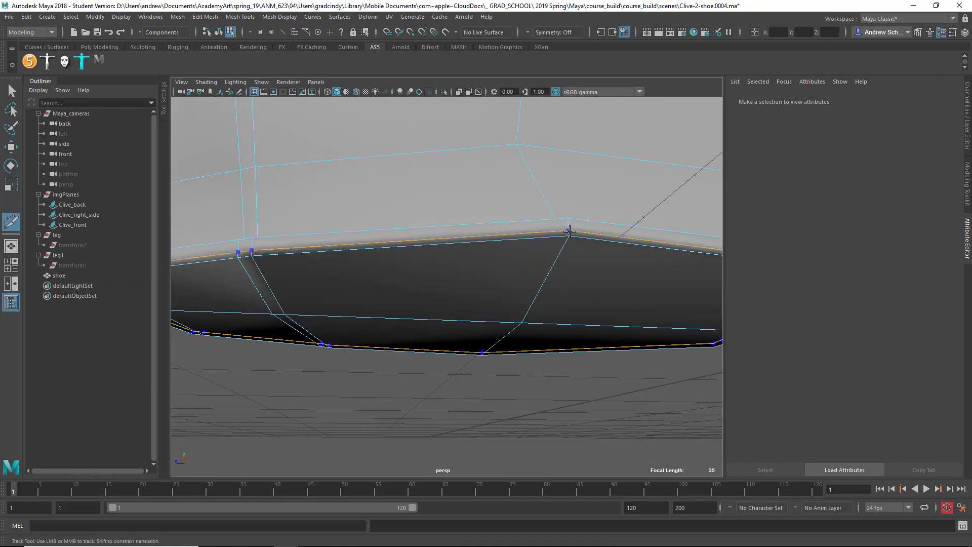
left_click_drag(568, 232, 608, 390, "alt")
right_click_drag(608, 390, 451, 393, "alt")
key("3")
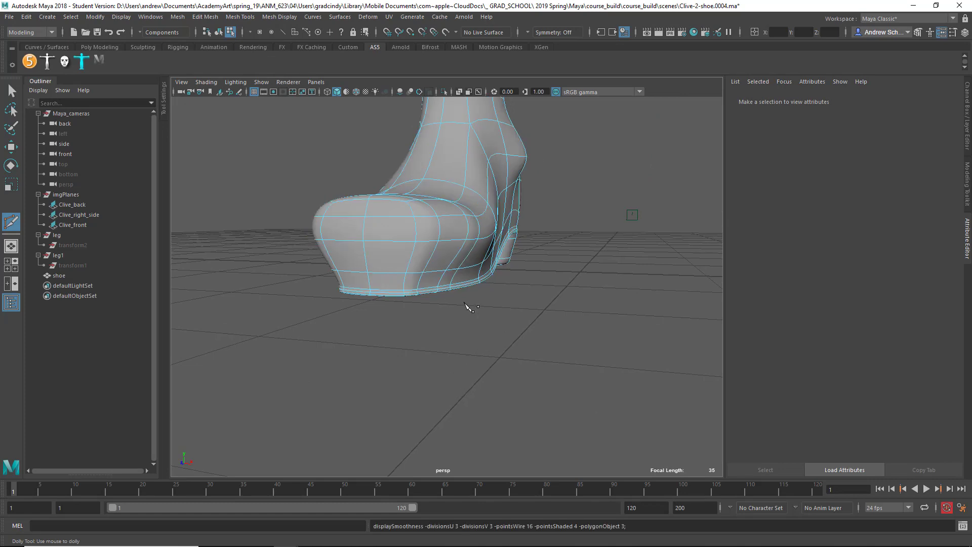
right_click_drag(444, 297, 639, 304, "alt")
key("1")
left_click_drag(491, 299, 460, 312, "alt")
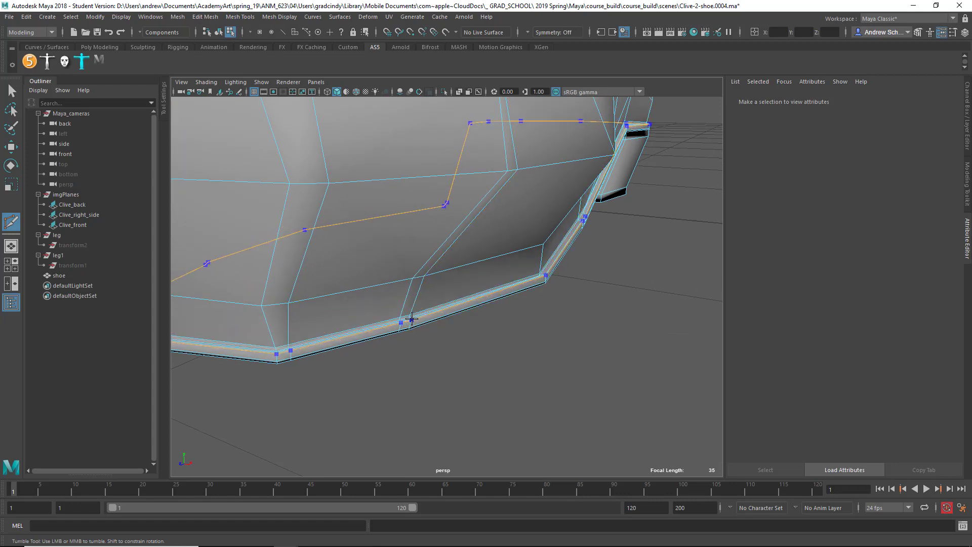
Insert a holding edge loop along the sole's lower edge and return to Object Mode
left_click(412, 322, "ctrl")
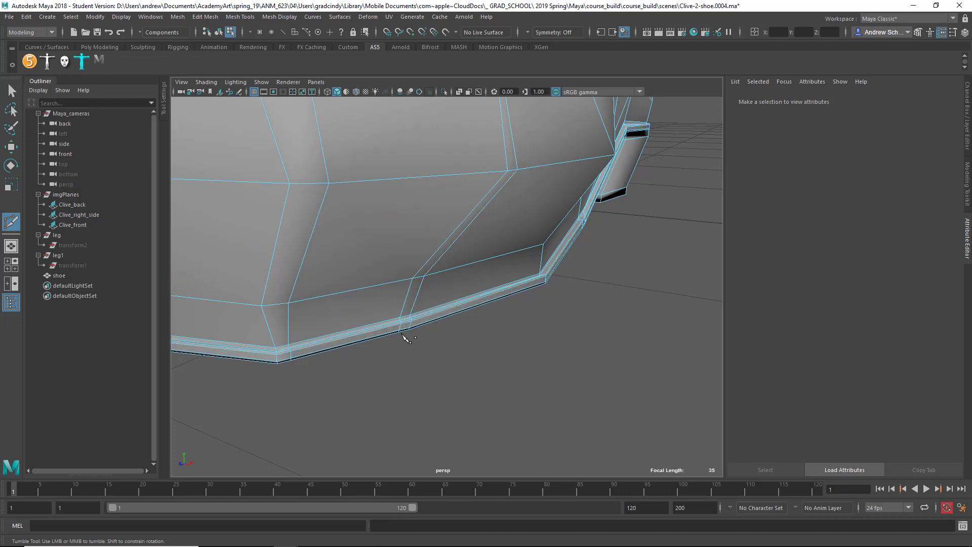
right_click_drag(402, 263, 460, 234)
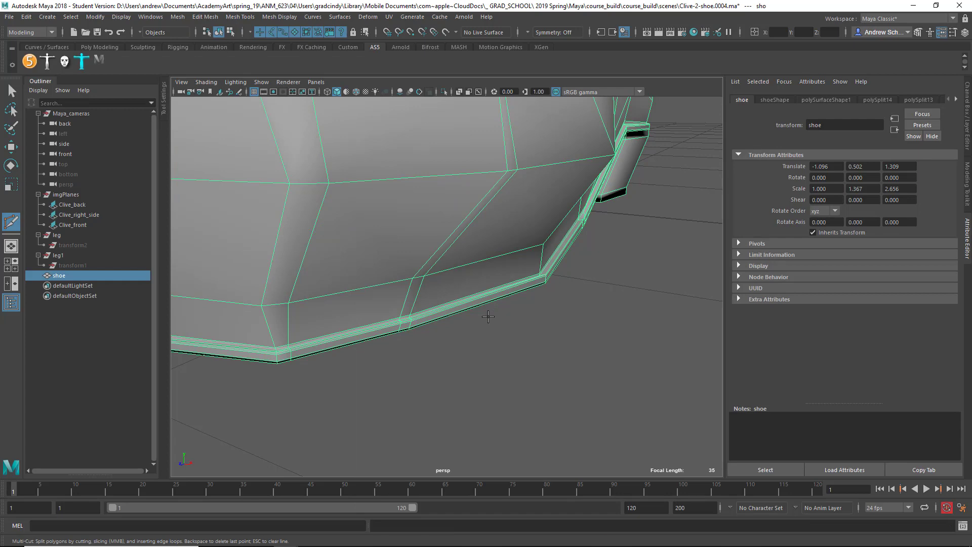
scroll(488, 317, "down", 15)
key("1")
left_click(335, 335)
scroll(335, 335, "up", 5)
left_click_drag(335, 335, 347, 269, "alt")
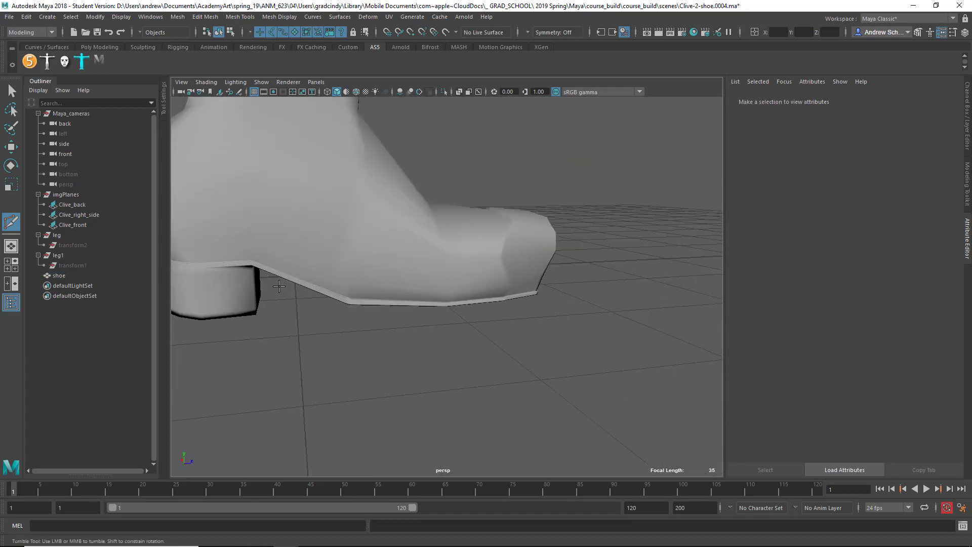
left_click_drag(292, 300, 484, 356, "alt")
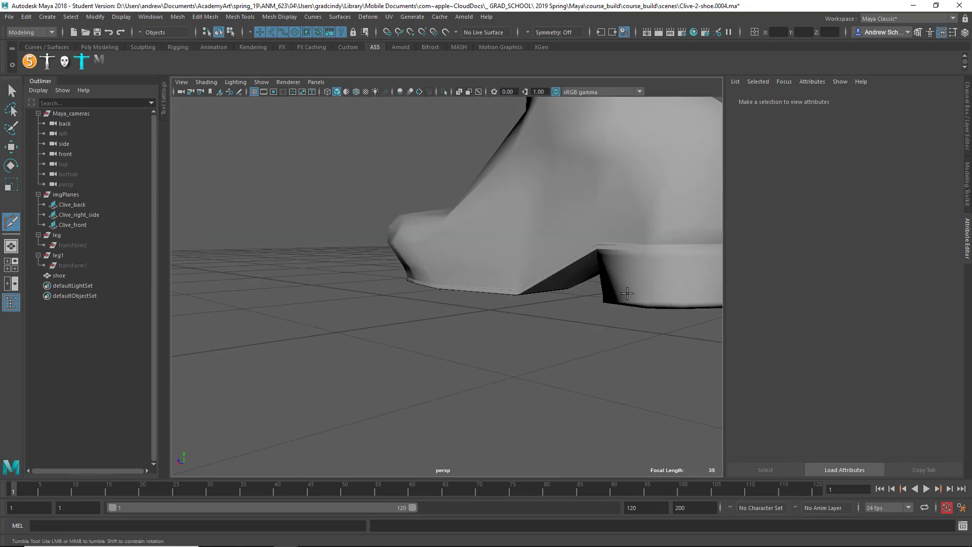
left_click_drag(628, 296, 555, 303, "alt")
left_click_drag(444, 302, 339, 369, "alt")
left_click_drag(367, 266, 357, 287, "alt")
right_click_drag(357, 287, 559, 250, "alt")
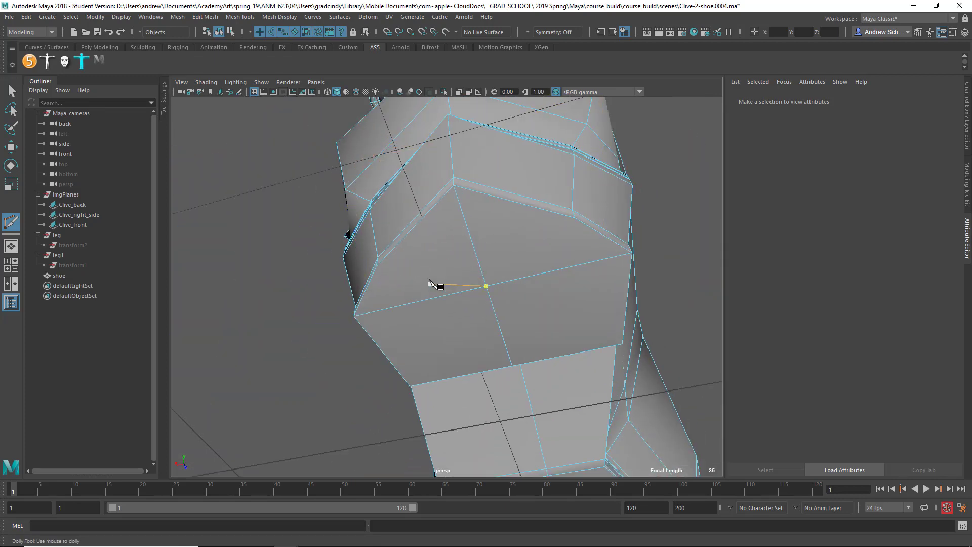
Exit Multi-Cut, select two faces of the boot in face mode, and frame them
left_click_drag(434, 282, 434, 267, "alt")
left_click(486, 153)
key("q")
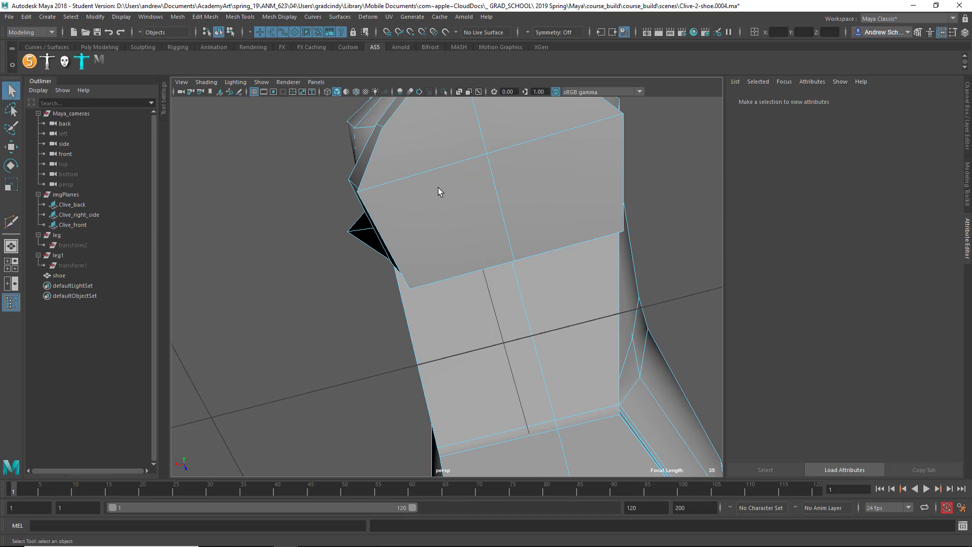
right_click_drag(441, 192, 438, 216)
left_click(428, 144)
left_click(521, 188, "shift")
key("f")
Extrude the faces and scale the extrusion inward to 0.933 local scale, then back to Object Mode
right_click(439, 231, "shift")
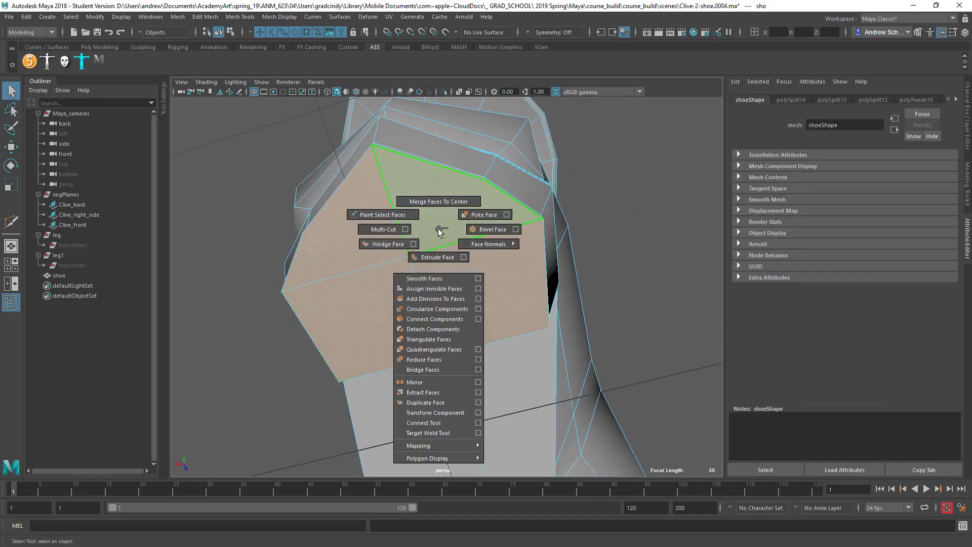
left_click(437, 257)
left_click(510, 332)
left_click_drag(487, 290, 485, 290)
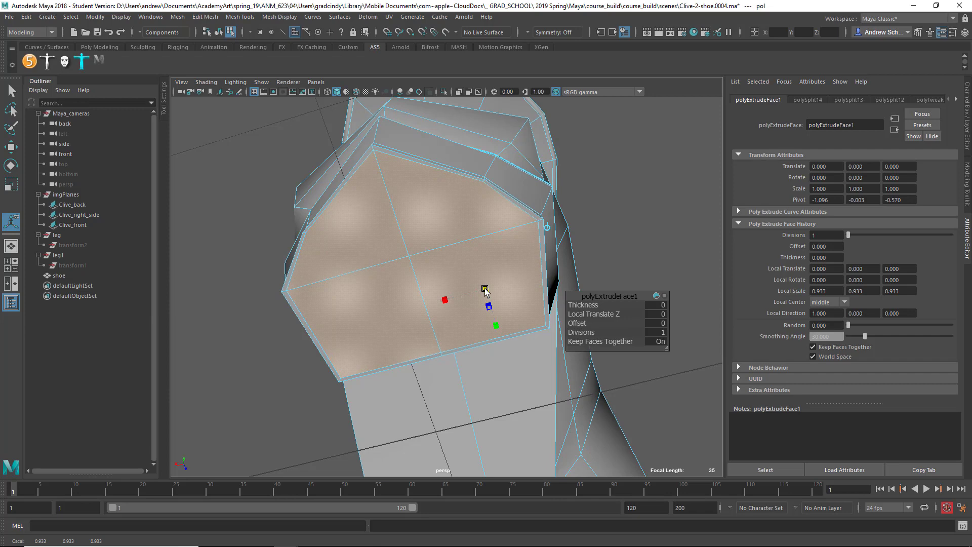
right_click_drag(530, 246, 580, 203)
left_click_drag(628, 248, 395, 354, "alt")
left_click(394, 351)
key("3")
key("4")
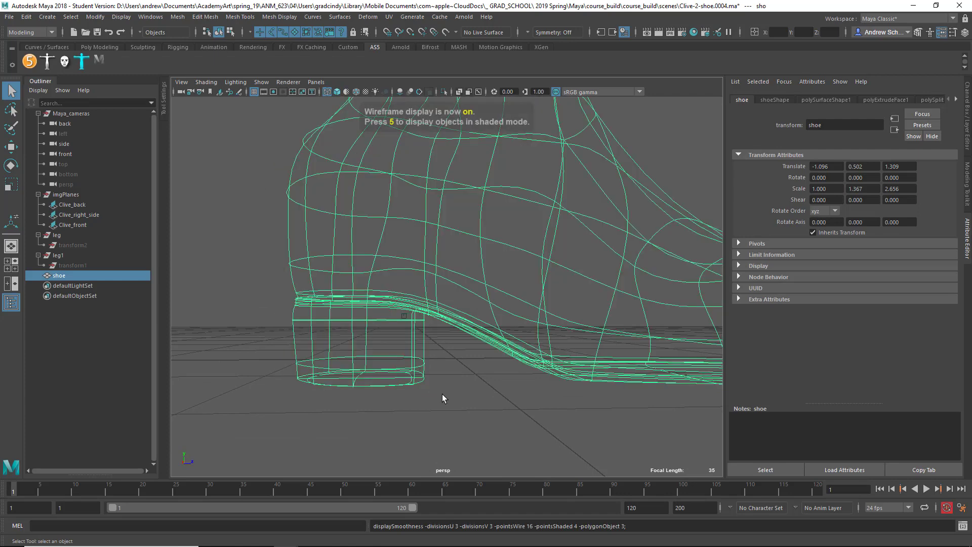
key("5")
left_click(445, 373)
mouse_move(445, 373)
left_mouse_down("alt")
mouse_move(515, 383)
mouse_move(544, 319)
mouse_move(559, 393)
mouse_move(525, 395)
mouse_move(518, 370)
mouse_move(503, 377)
mouse_move(562, 372)
mouse_move(351, 373)
left_mouse_up("alt")
left_click(518, 370)
right_click_drag(489, 379, 319, 379, "alt")
left_click_drag(319, 380, 475, 295, "alt")
right_click_drag(500, 224, 358, 336, "alt")
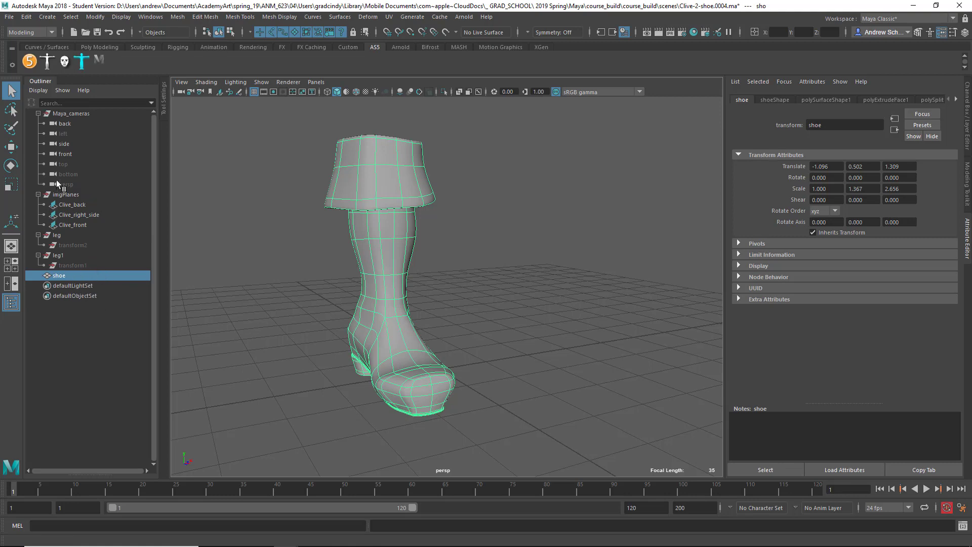
Enable Outliner Display > Shapes, expand shoe to show shoeShape, and show the Channel Box
left_click(44, 94)
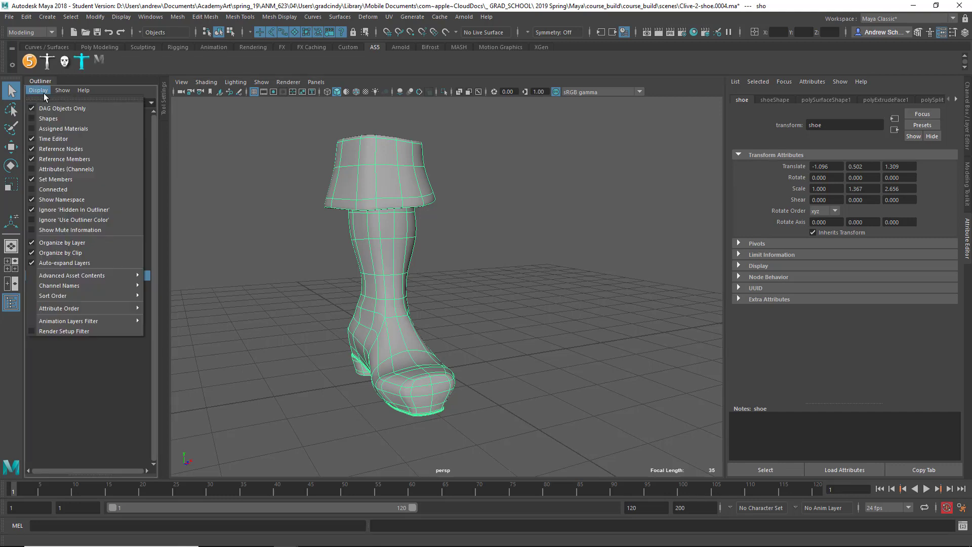
left_click(69, 119)
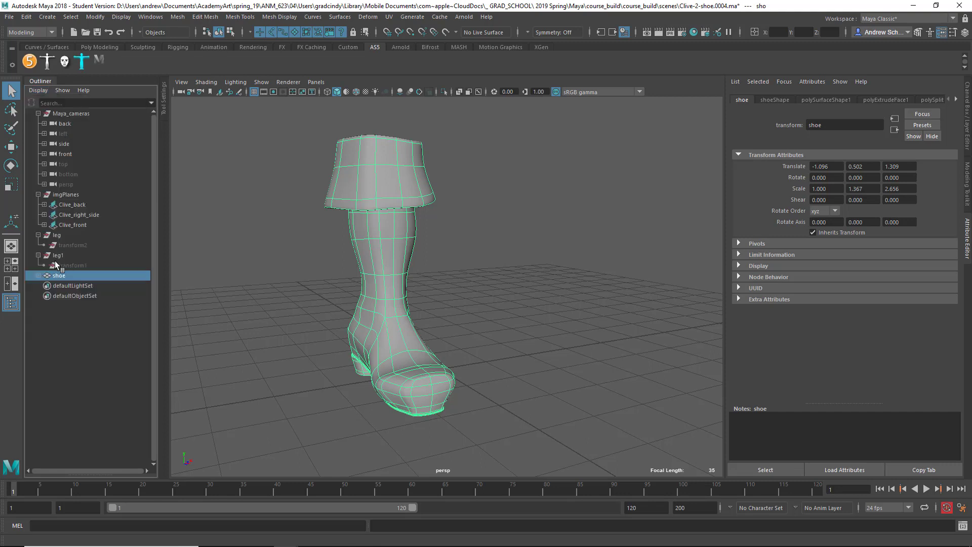
left_click(38, 275)
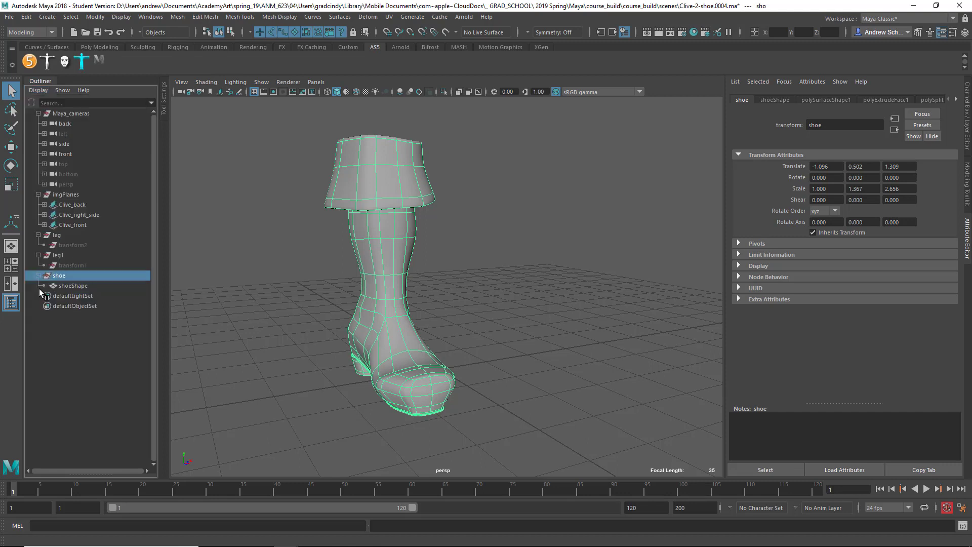
left_click(966, 109)
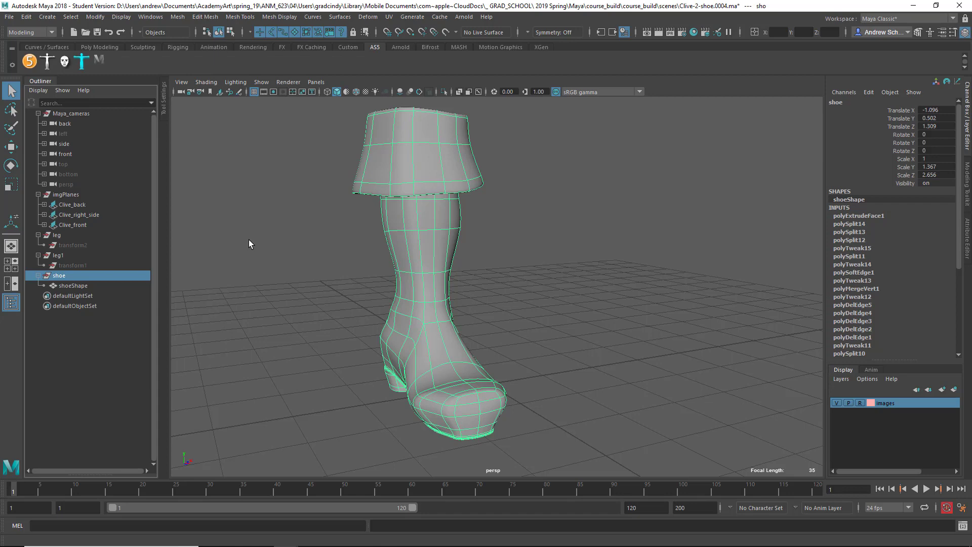
Create pCube1, move it to Translate X 3.228 beside the boot, and delete its history
left_click(463, 332)
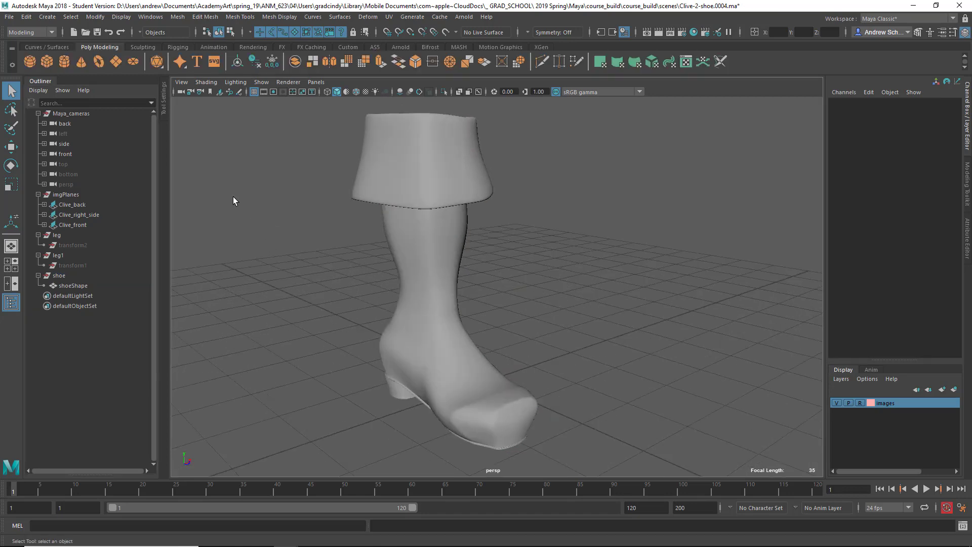
left_click(46, 62)
key("w")
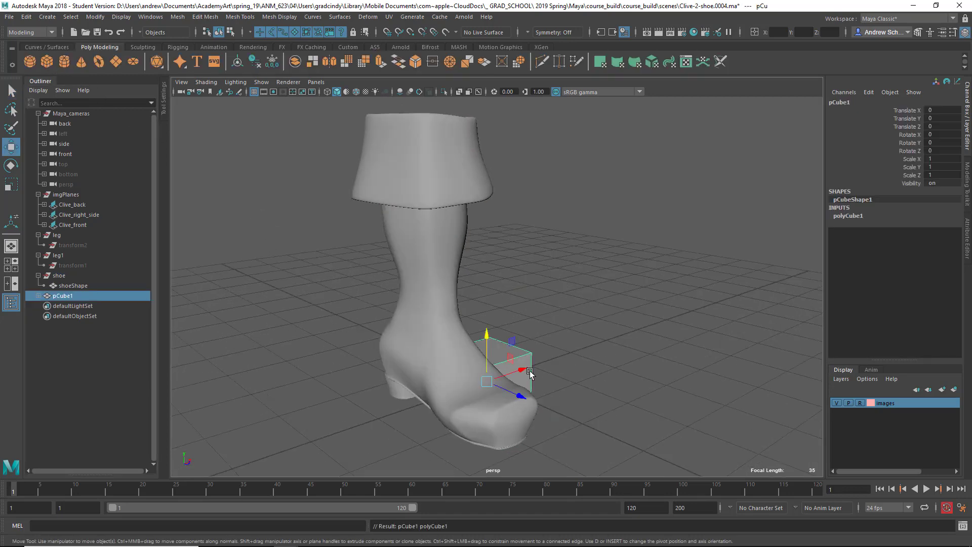
left_click_drag(529, 358, 659, 336)
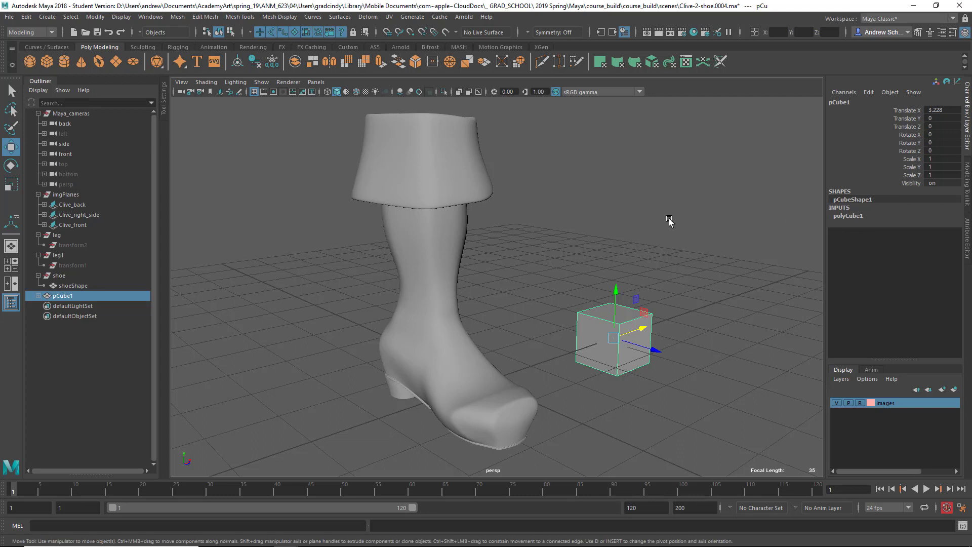
key("alt+shift+d")
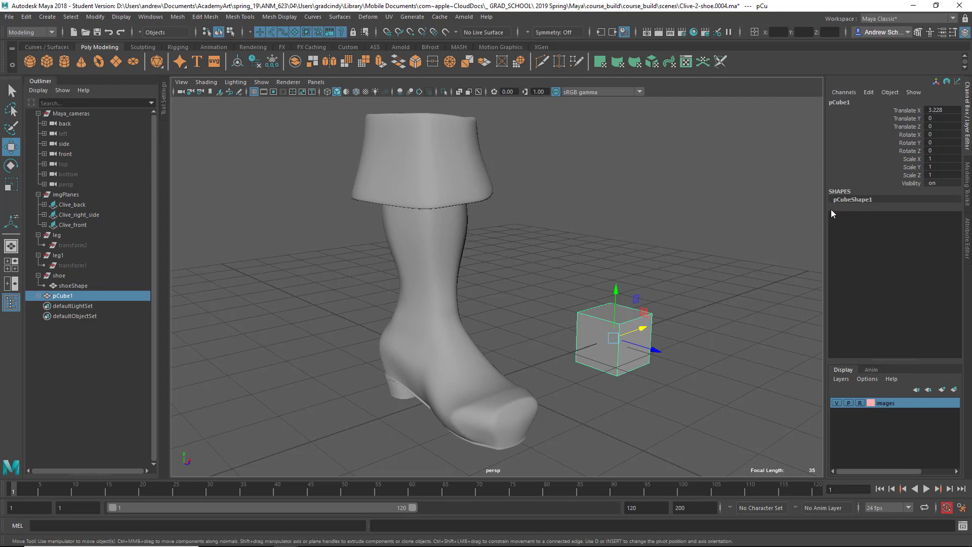
Expand pCube1 and alternate selecting pCube1 and pCubeShape1 in the Outliner
left_click(39, 295)
left_click(77, 303)
left_click(81, 295)
left_click(83, 305)
left_click(85, 296)
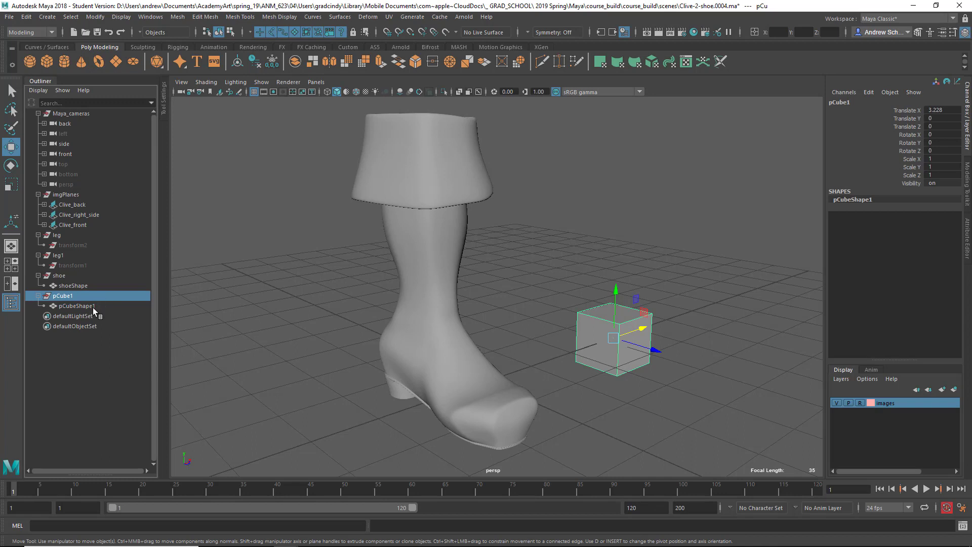
Turn off Outliner Display > Shapes, then select shoe and pCube1 in turn
left_click(38, 90)
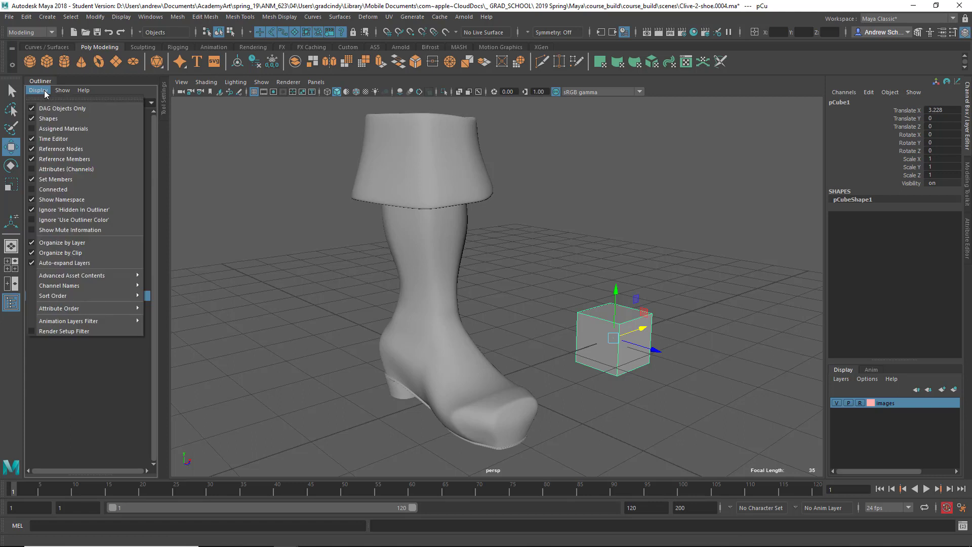
left_click(40, 118)
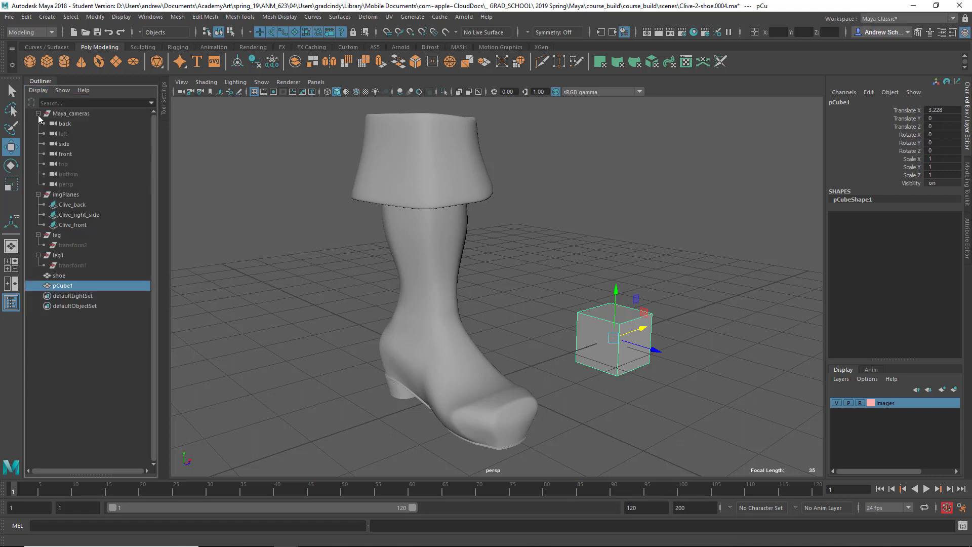
left_click(69, 276)
left_click(69, 286)
left_click(68, 277)
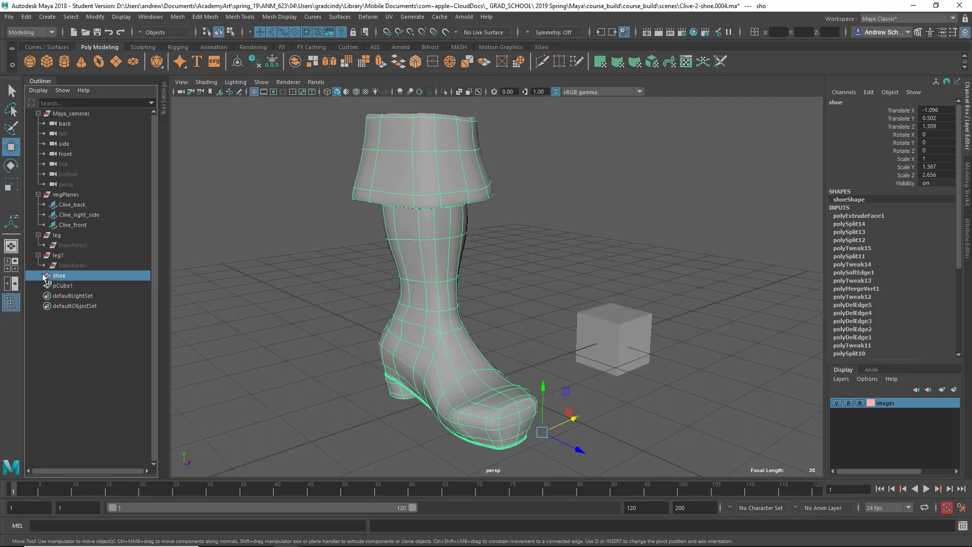
left_click(69, 286)
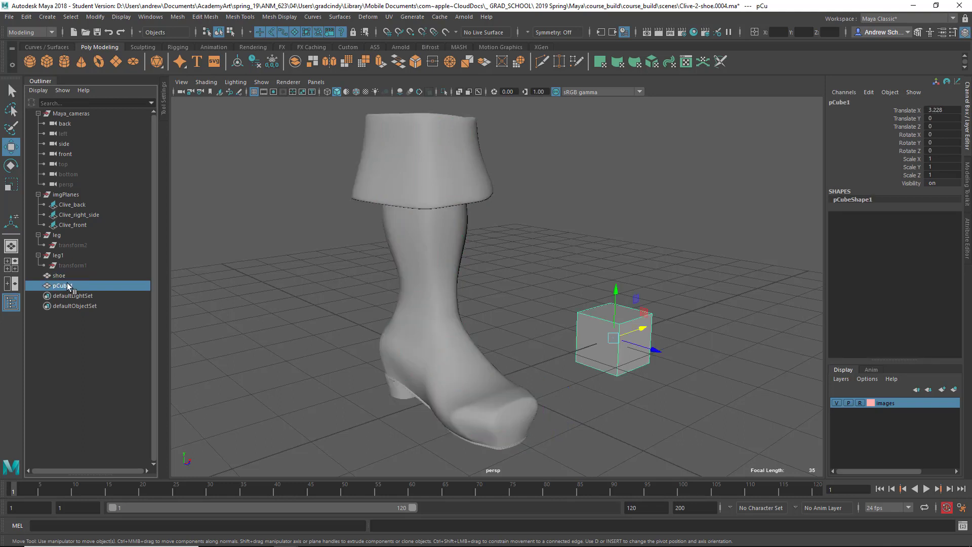
left_click(39, 90)
left_click(44, 120)
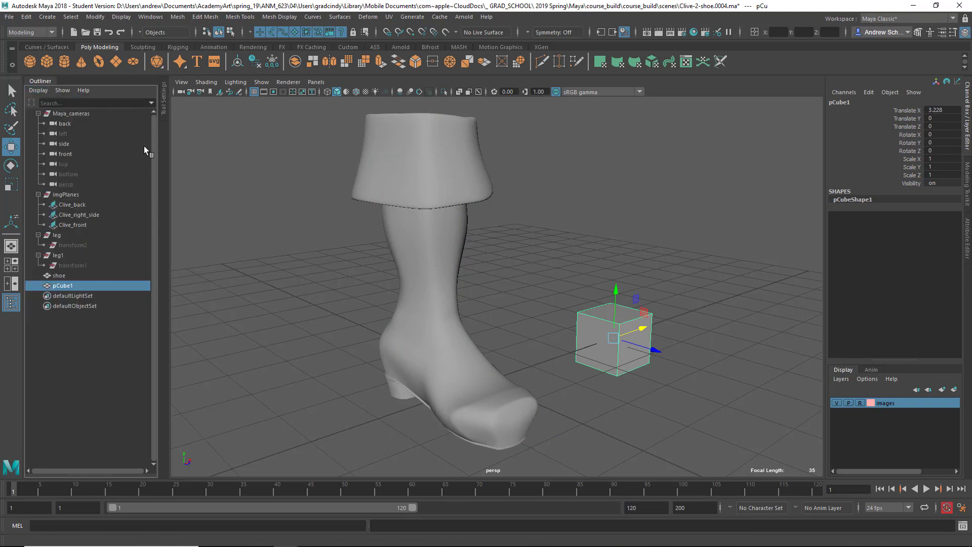
left_click(38, 90)
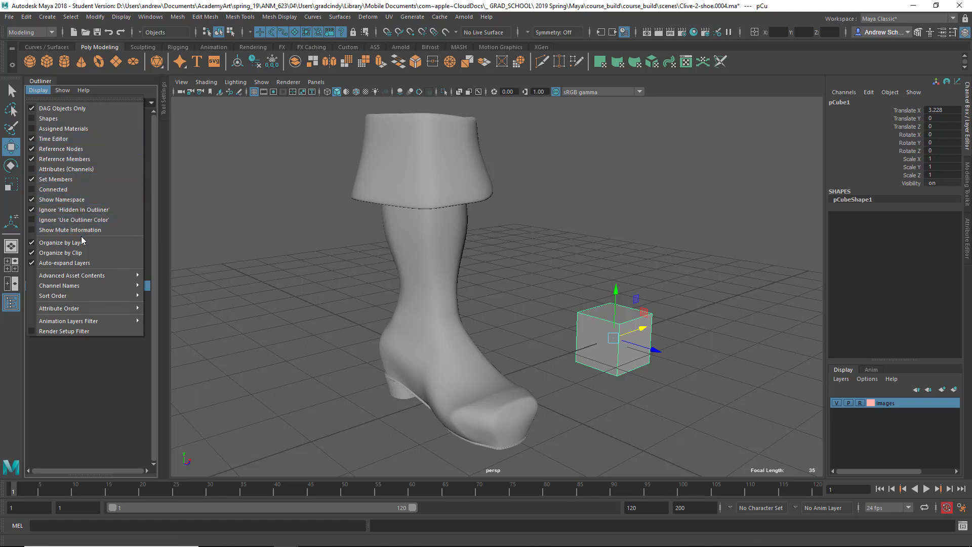
left_click(72, 125)
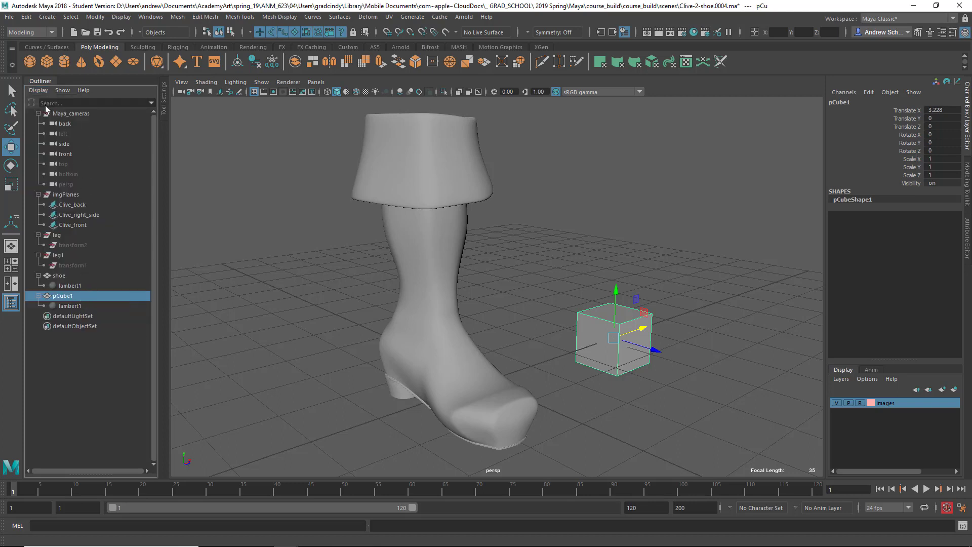
left_click(38, 91)
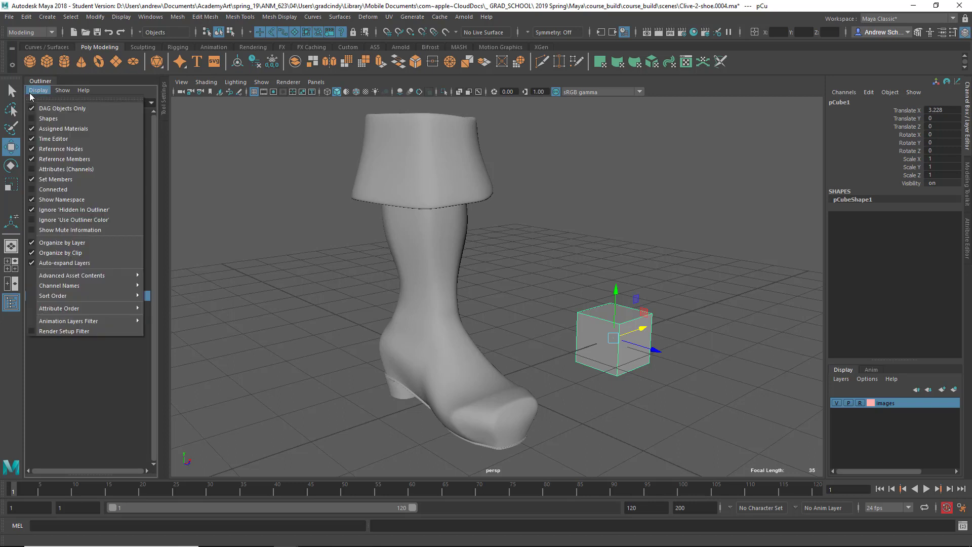
left_click(70, 129)
left_click(81, 356)
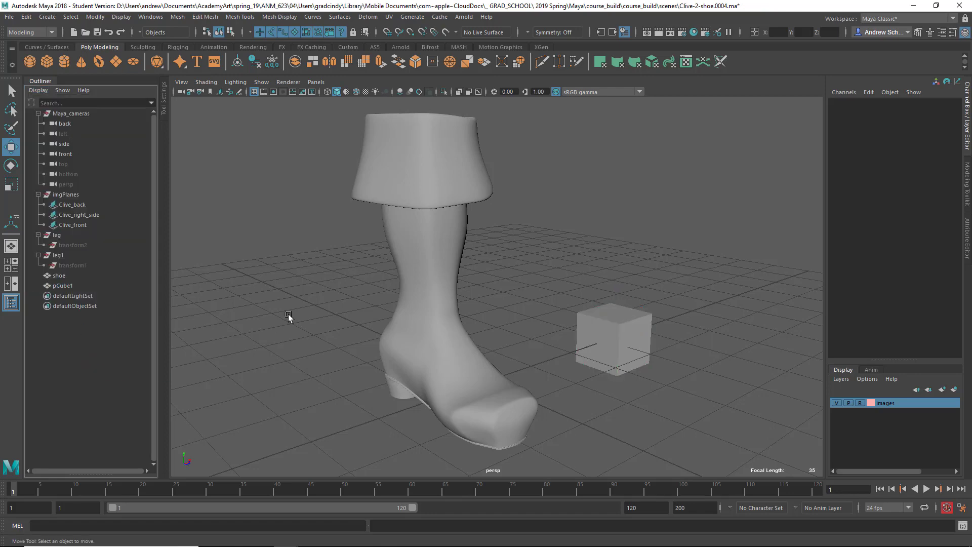